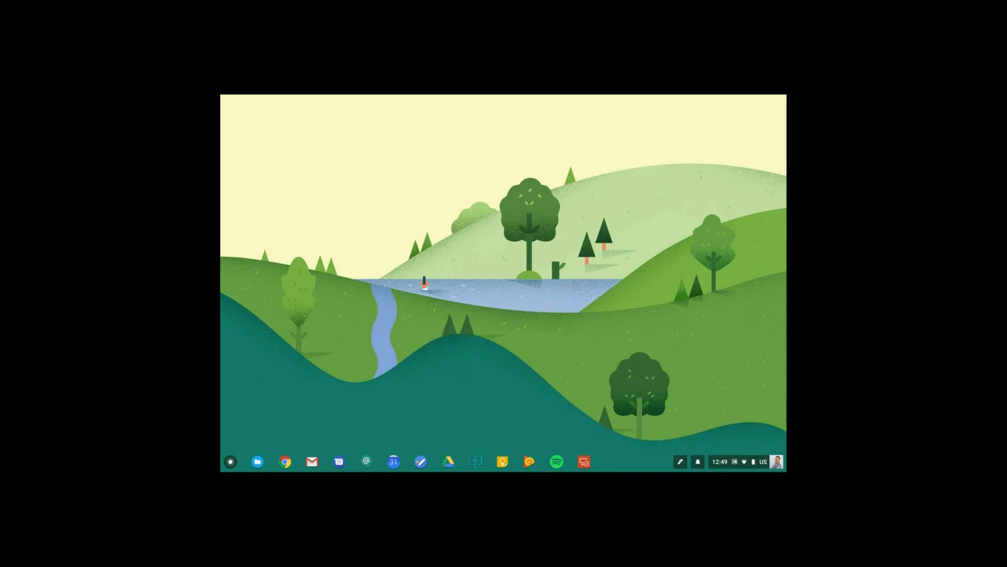
View the available Wi-Fi networks and the form for joining another network, and close it without connecting
{"action": "left_click", "coordinate": [752, 462]}
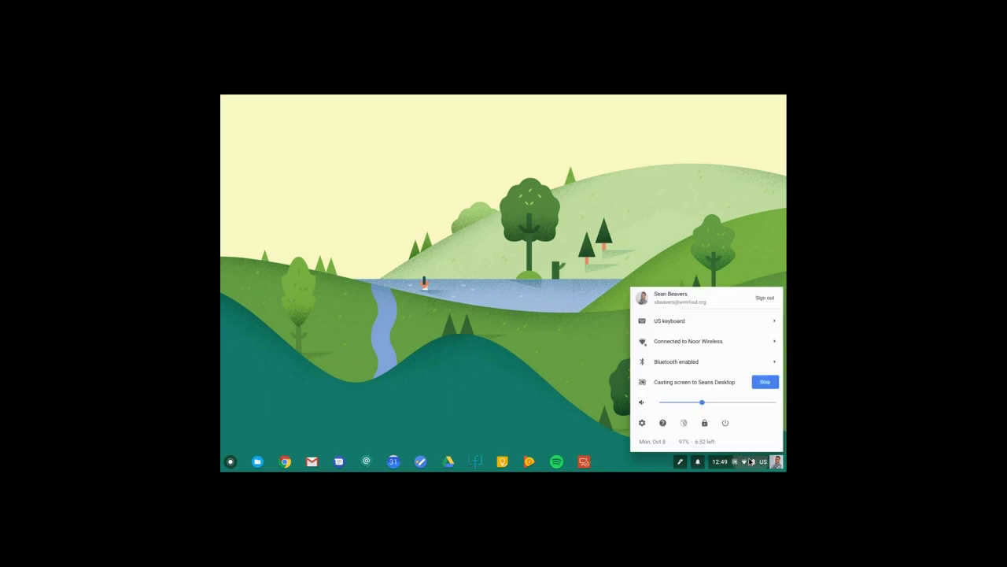
{"action": "left_click", "coordinate": [772, 340]}
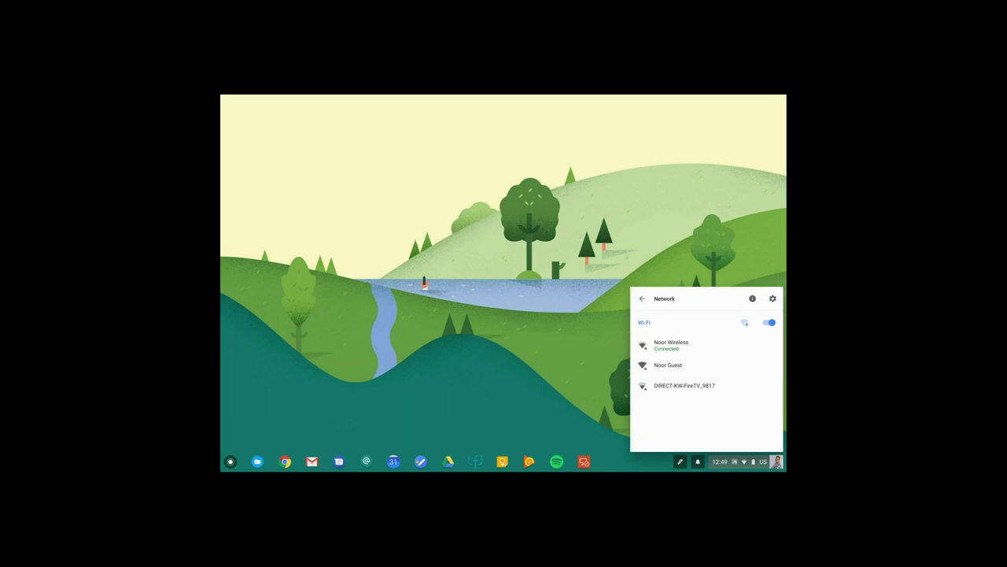
{"action": "left_click", "coordinate": [744, 325]}
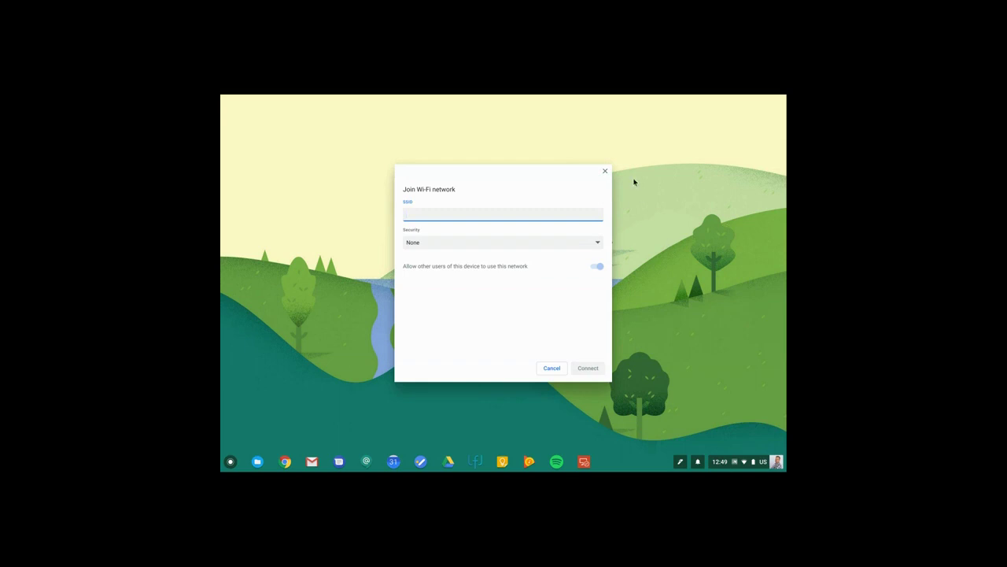
{"action": "left_click", "coordinate": [605, 171]}
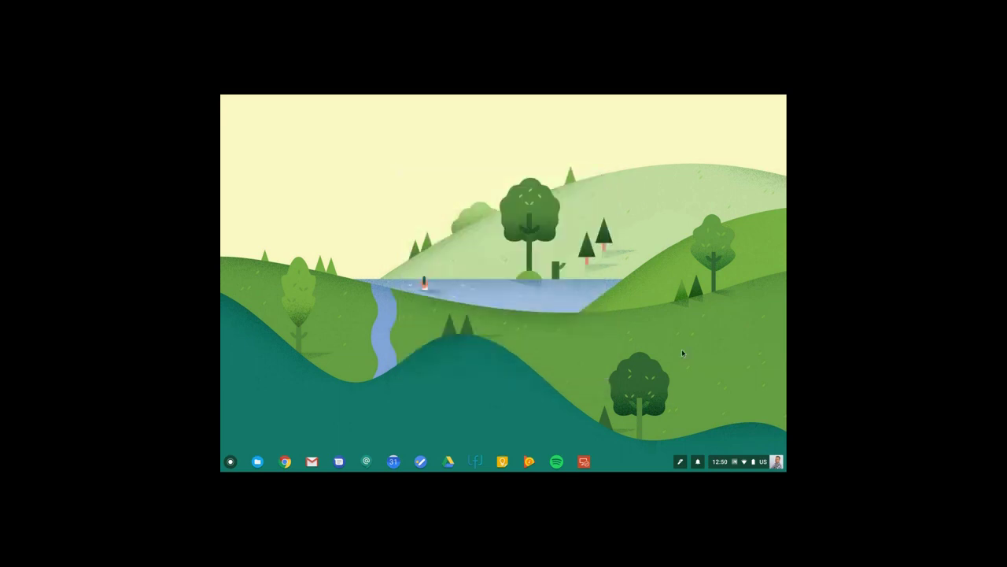
Check the Bluetooth device list from the quick settings and return to the main system menu
{"action": "left_click", "coordinate": [733, 462]}
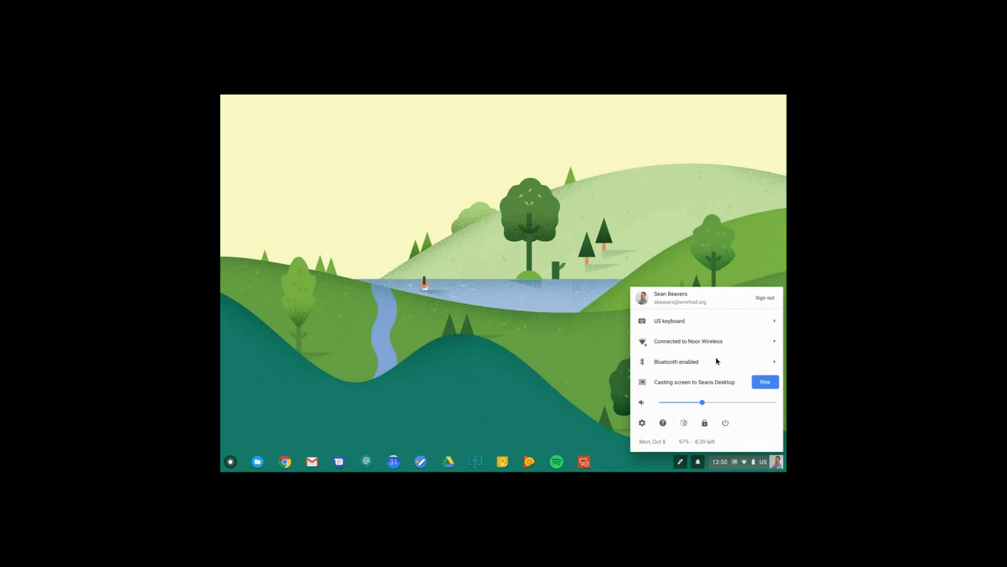
{"action": "left_click", "coordinate": [772, 362]}
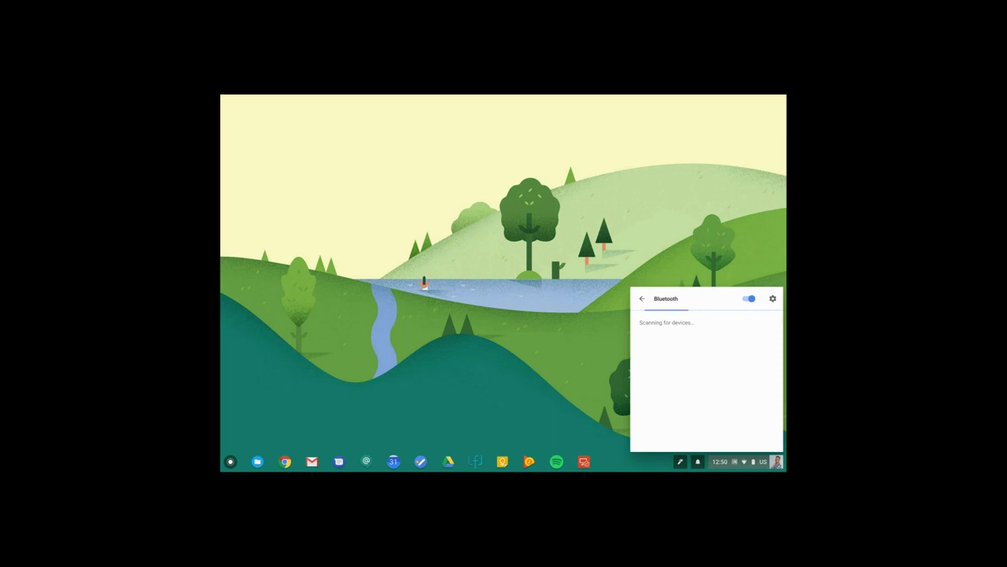
{"action": "left_click", "coordinate": [642, 299]}
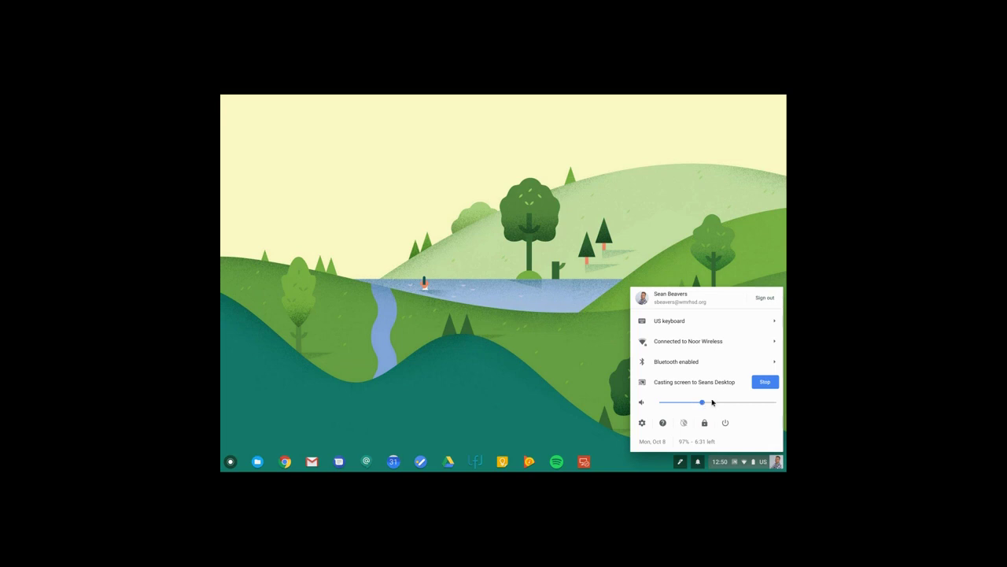
Raise the system volume slightly, and switch Night Light on and back off
{"action": "mouse_move", "coordinate": [712, 403]}
{"action": "left_mouse_down"}
{"action": "mouse_move", "coordinate": [694, 403]}
{"action": "mouse_move", "coordinate": [706, 403]}
{"action": "left_mouse_up"}
{"action": "left_click", "coordinate": [683, 424]}
{"action": "left_click", "coordinate": [684, 423]}
Open the advanced sync settings from the People section of the full Chromebook settings
{"action": "left_click", "coordinate": [642, 423]}
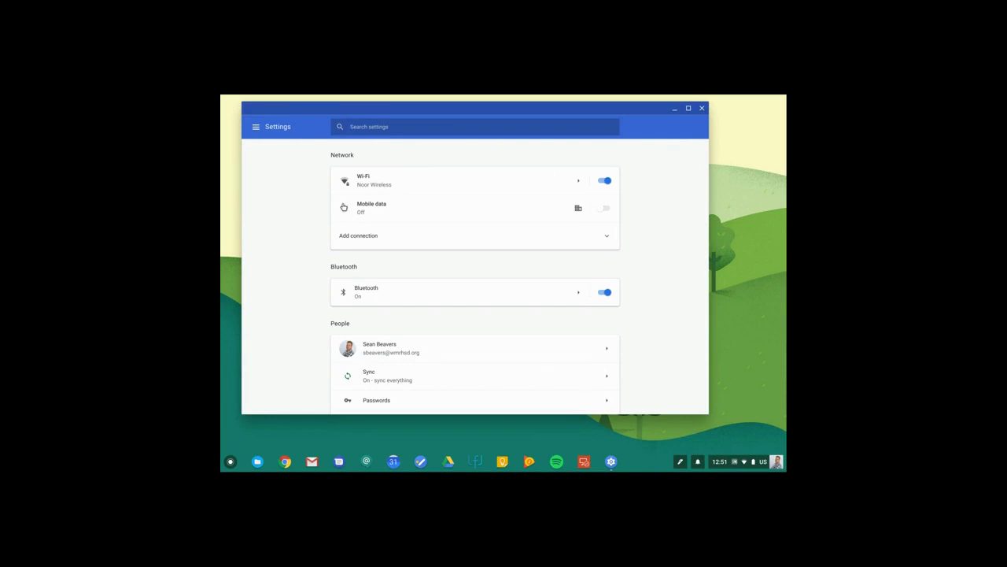
{"action": "left_click", "coordinate": [255, 127]}
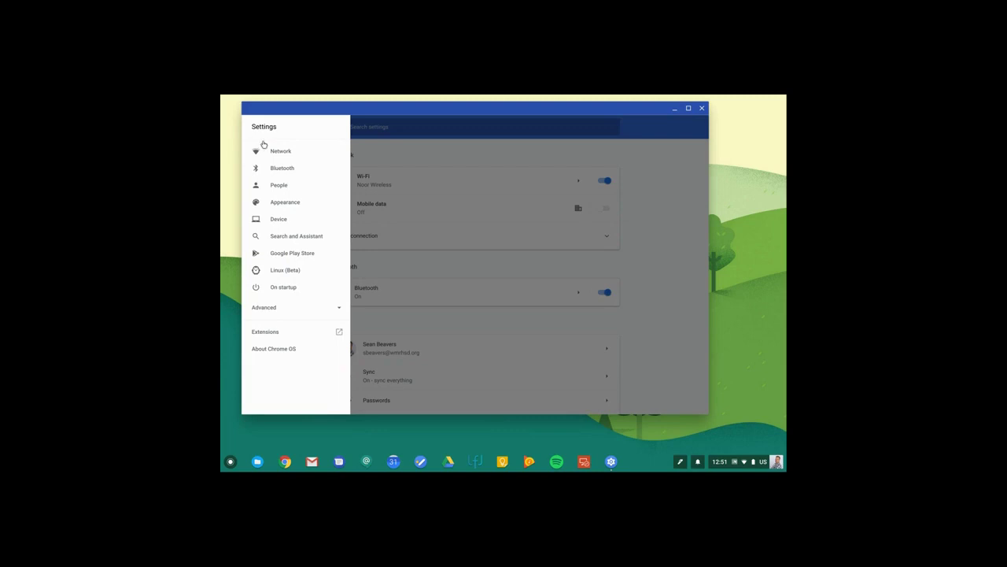
{"action": "left_click", "coordinate": [272, 185]}
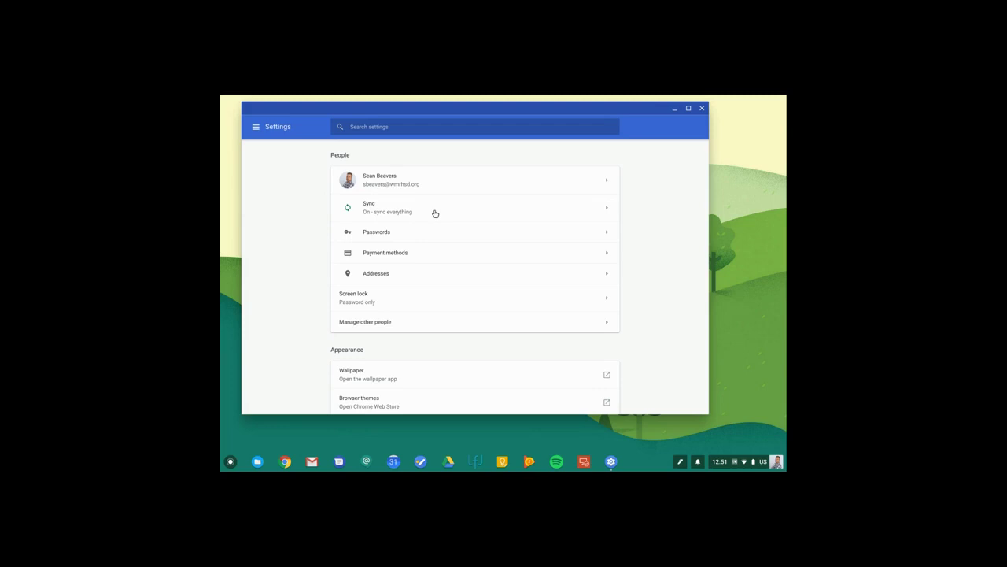
{"action": "left_click", "coordinate": [603, 211]}
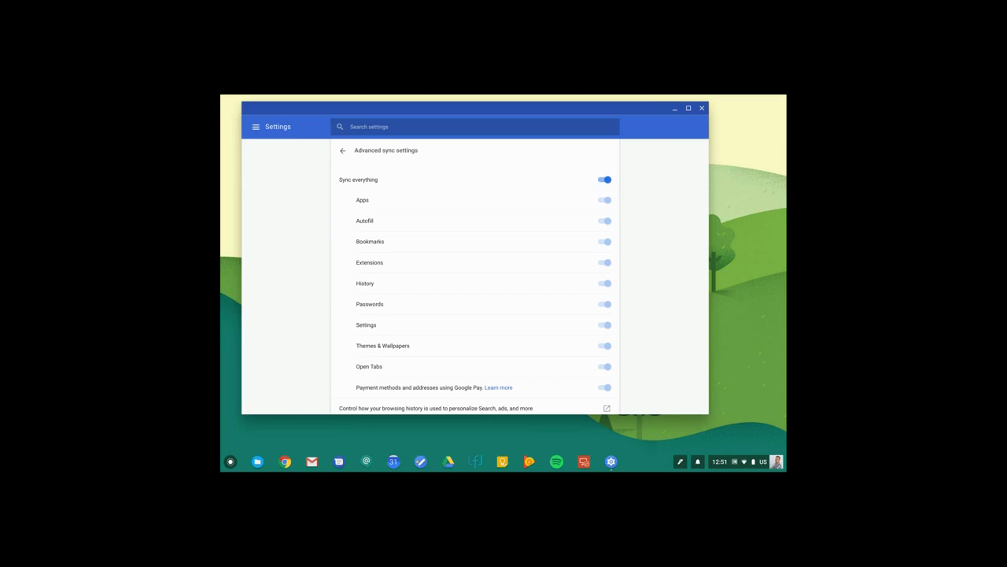
Turn off Sync everything and review the individual sync items and encryption options
{"action": "scroll", "coordinate": [548, 239], "scroll_direction": "down", "scroll_amount": 1}
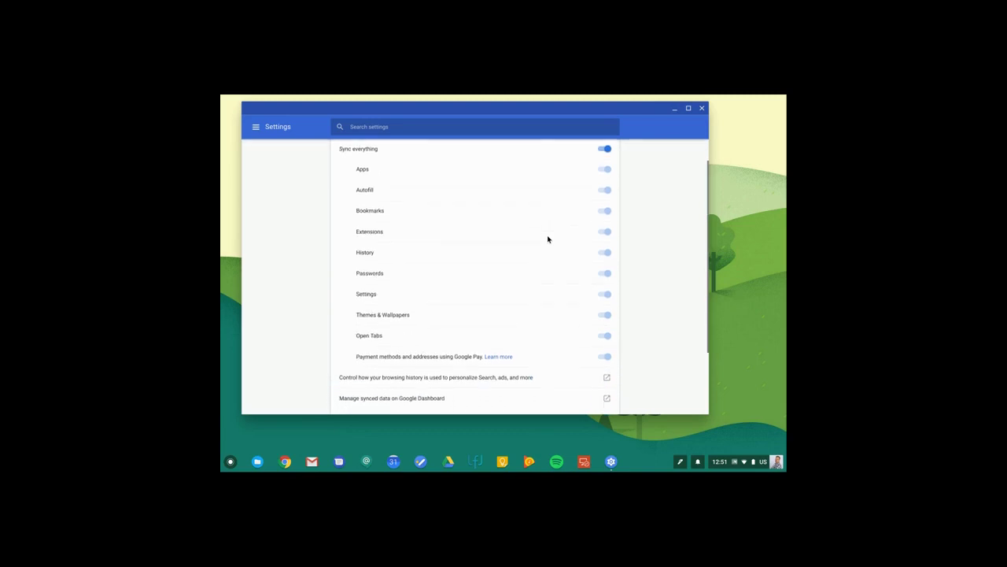
{"action": "scroll", "coordinate": [546, 238], "scroll_direction": "up", "scroll_amount": 1}
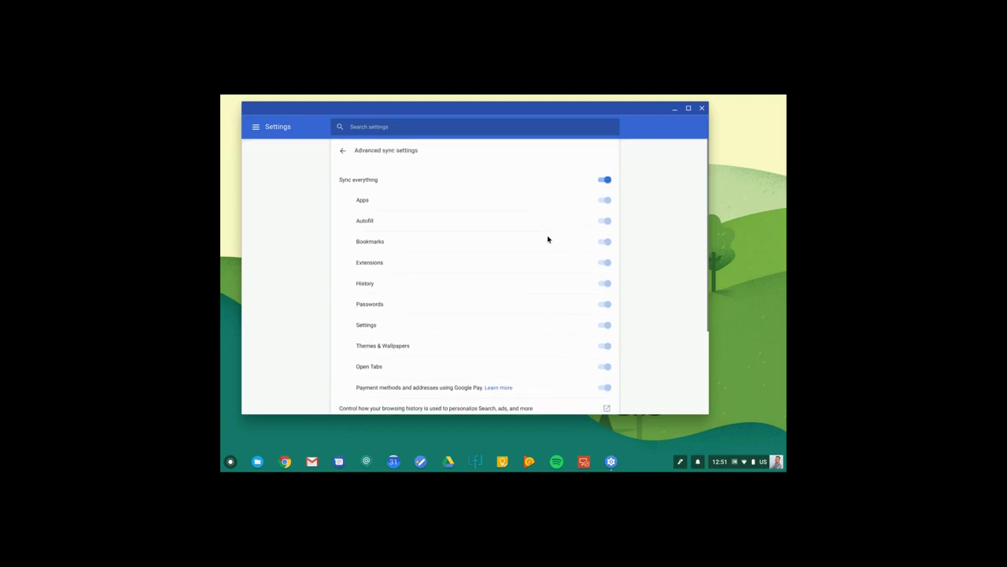
{"action": "left_click", "coordinate": [596, 180]}
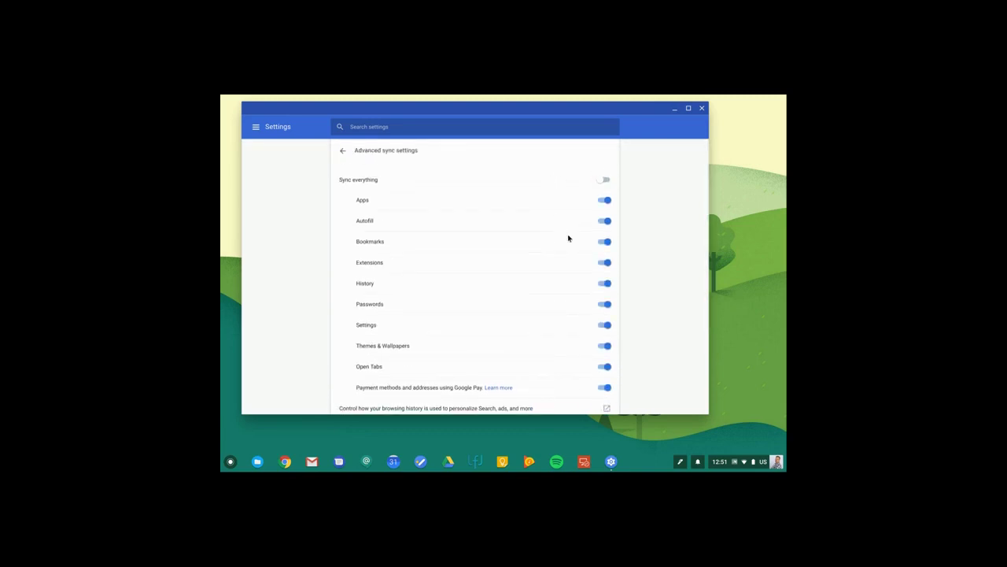
{"action": "scroll", "coordinate": [559, 270], "scroll_direction": "down", "scroll_amount": 1}
{"action": "scroll", "coordinate": [560, 271], "scroll_direction": "down", "scroll_amount": 2}
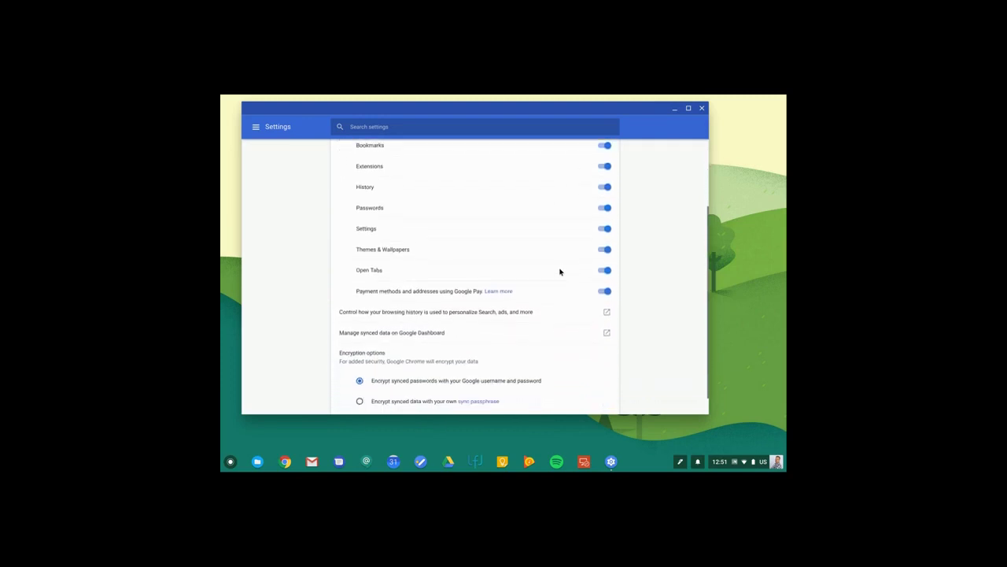
{"action": "scroll", "coordinate": [559, 271], "scroll_direction": "up", "scroll_amount": 2}
{"action": "scroll", "coordinate": [475, 276], "scroll_direction": "up", "scroll_amount": 1}
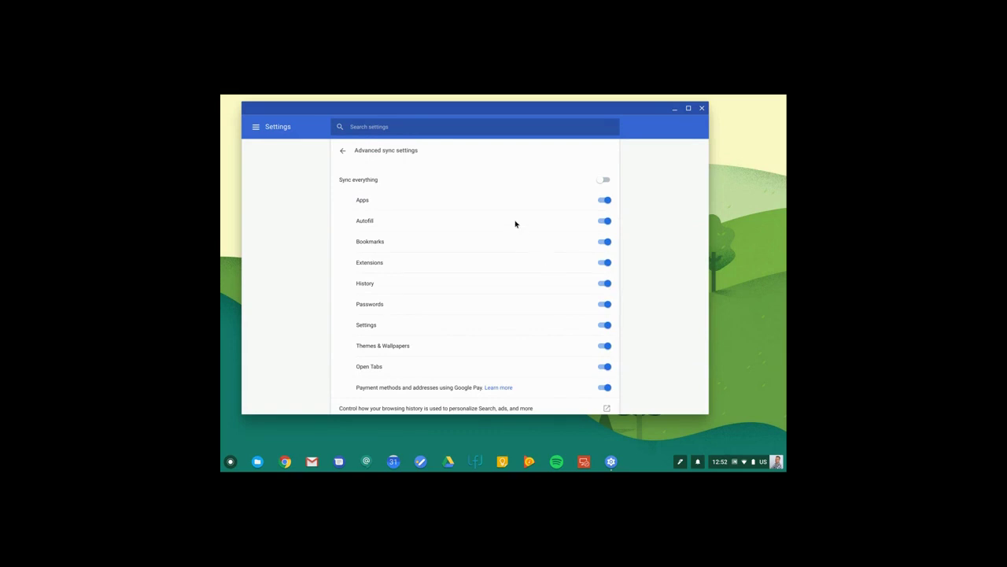
Look over the Appearance settings and the Touchpad options in the Device section, and return to the device list
{"action": "left_click", "coordinate": [256, 127]}
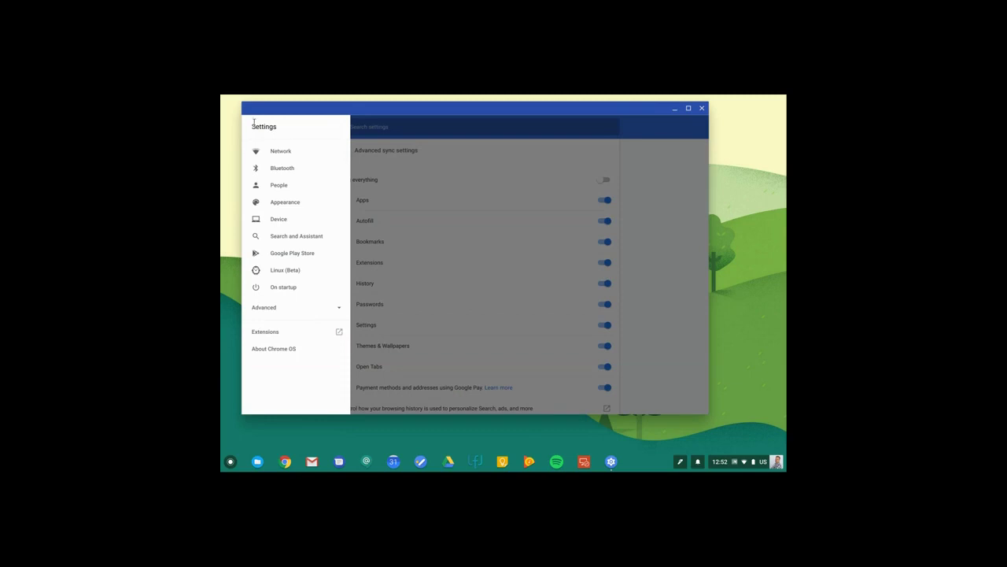
{"action": "left_click", "coordinate": [281, 206]}
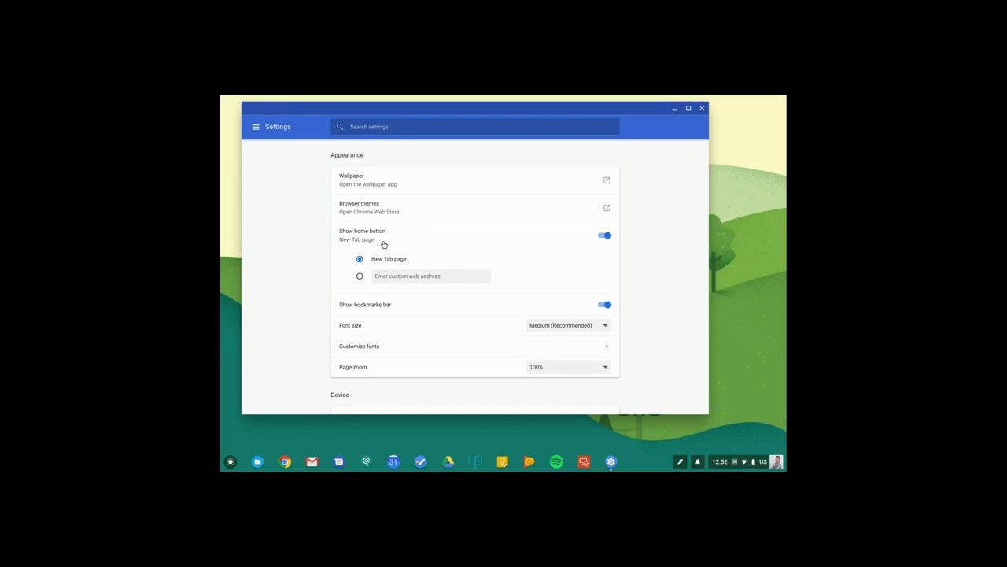
{"action": "left_click", "coordinate": [250, 127]}
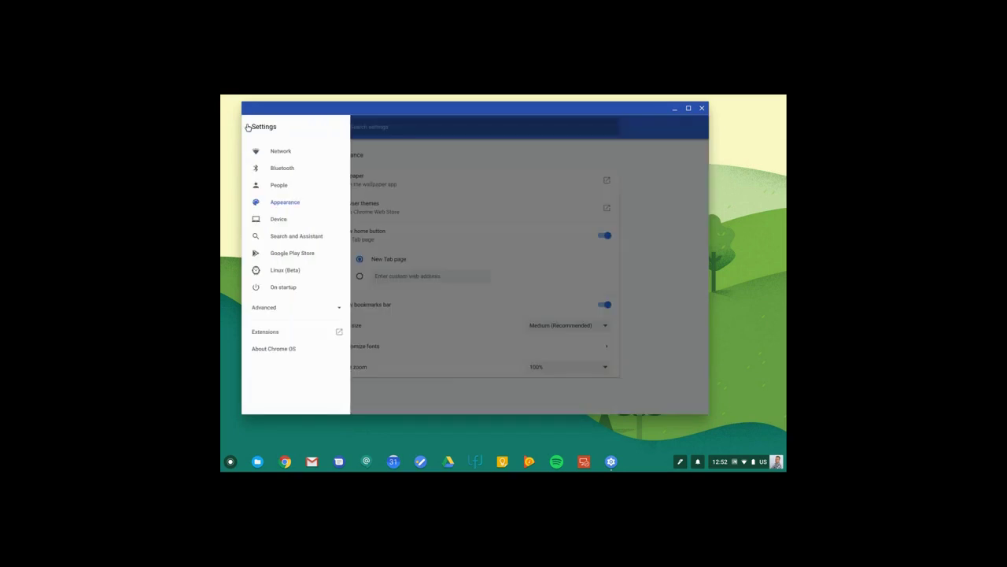
{"action": "left_click", "coordinate": [275, 219]}
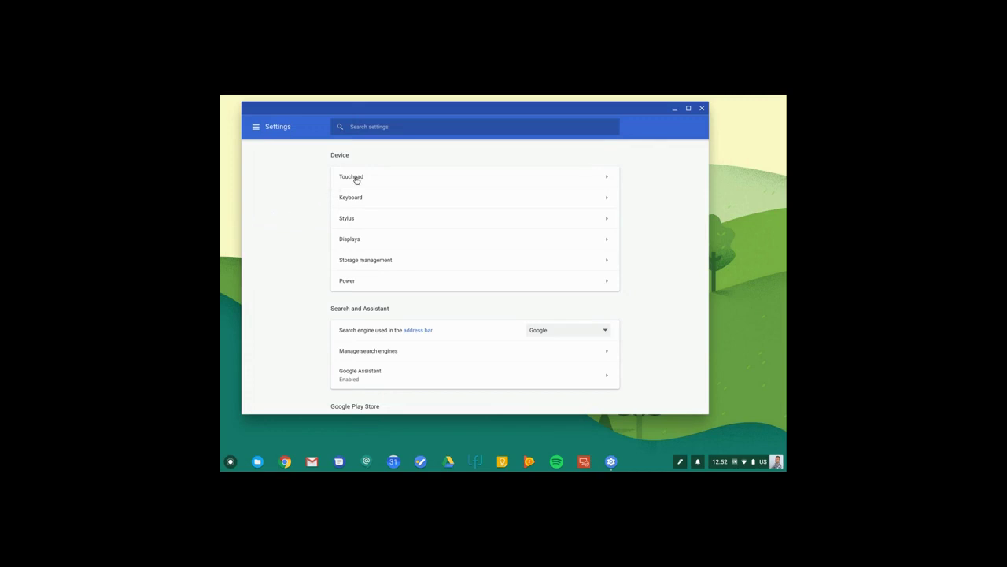
{"action": "left_click", "coordinate": [594, 178]}
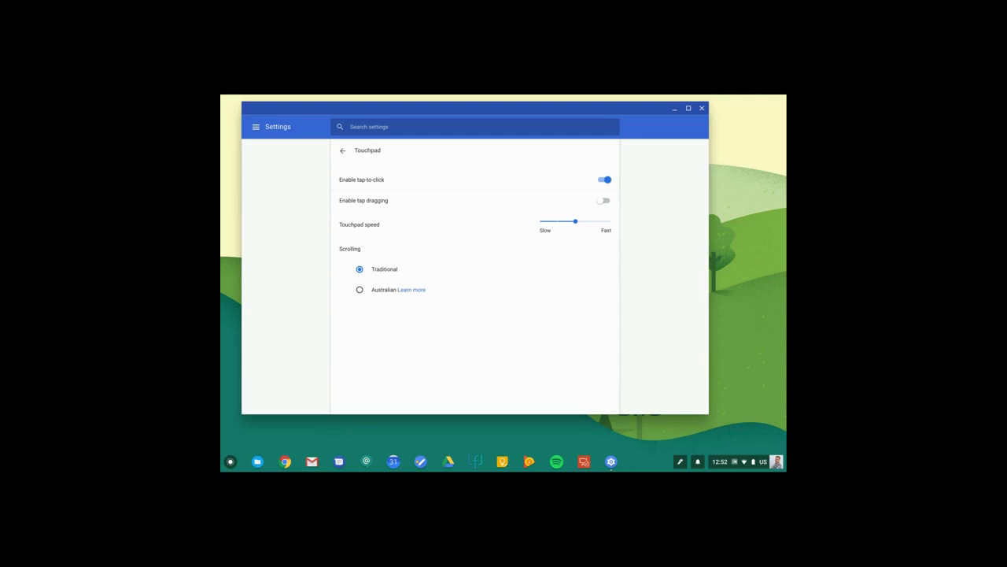
{"action": "left_click", "coordinate": [343, 150]}
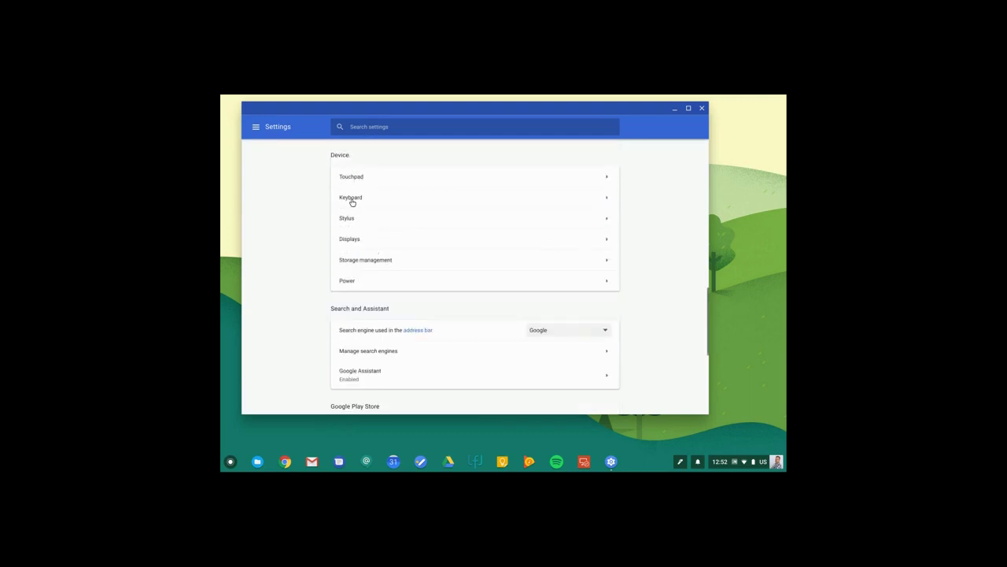
Examine the Displays settings, including display size, orientation and Night Light, and return to the device list
{"action": "left_click", "coordinate": [346, 236]}
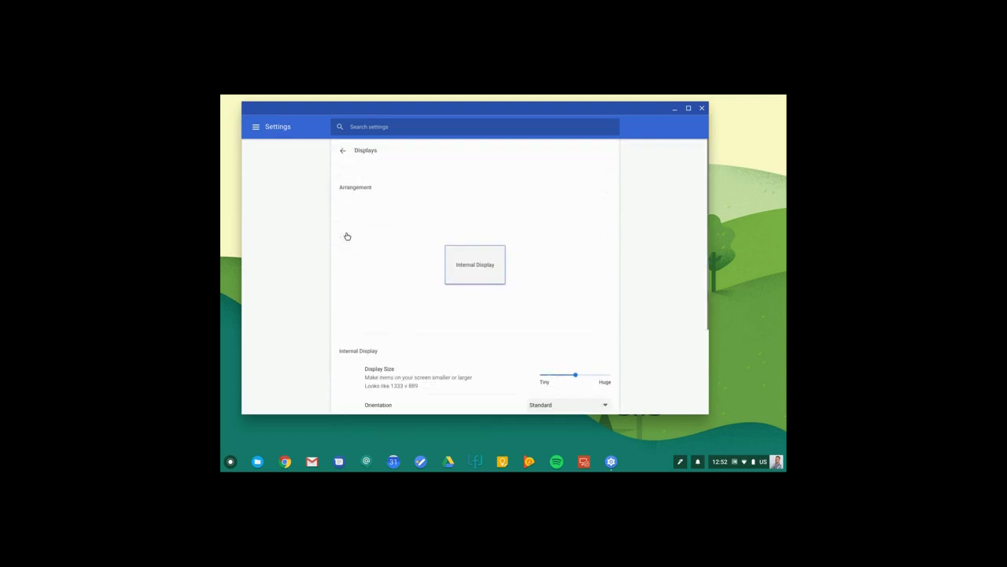
{"action": "scroll", "coordinate": [401, 292], "scroll_direction": "down", "scroll_amount": 2}
{"action": "scroll", "coordinate": [401, 293], "scroll_direction": "down", "scroll_amount": 2}
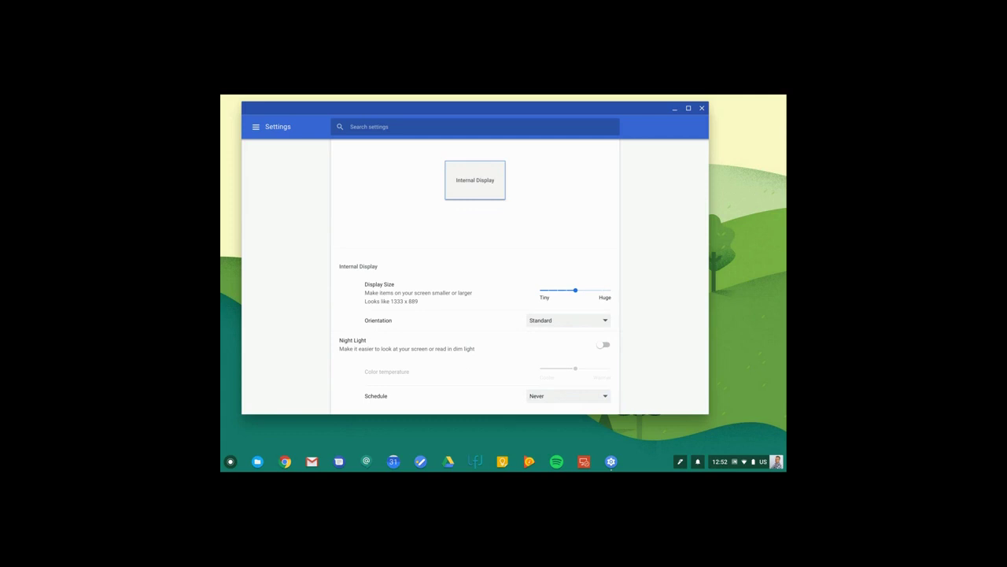
{"action": "scroll", "coordinate": [476, 277], "scroll_direction": "down", "scroll_amount": 1}
{"action": "scroll", "coordinate": [355, 171], "scroll_direction": "up", "scroll_amount": 3}
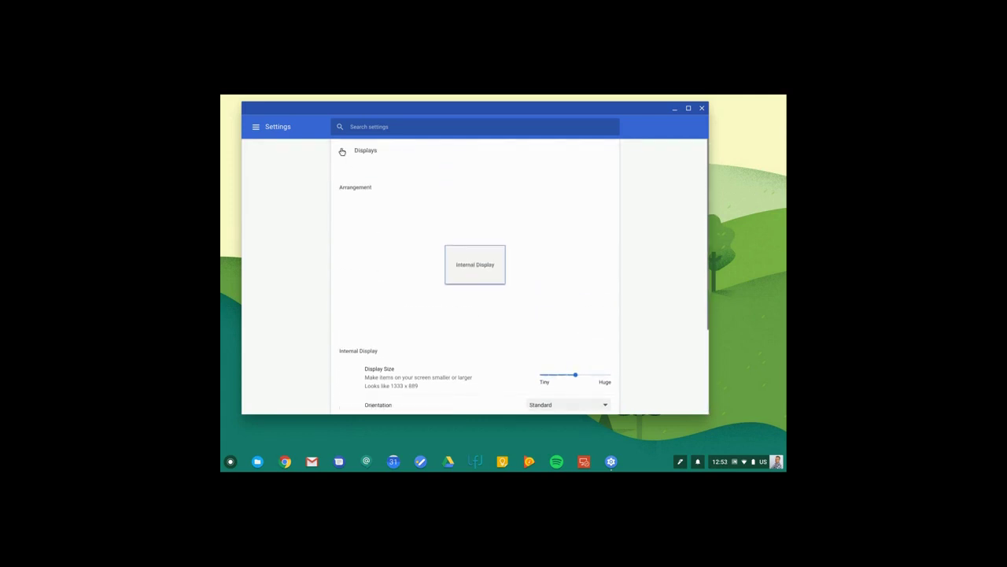
{"action": "left_click", "coordinate": [342, 150]}
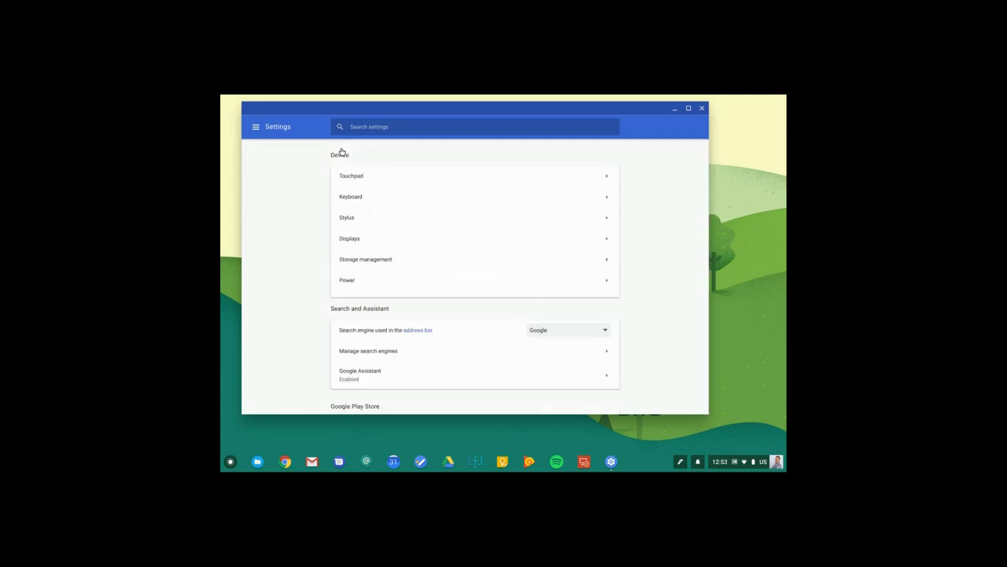
Check the Storage management page for the device's storage usage and close the settings window
{"action": "left_click", "coordinate": [445, 260]}
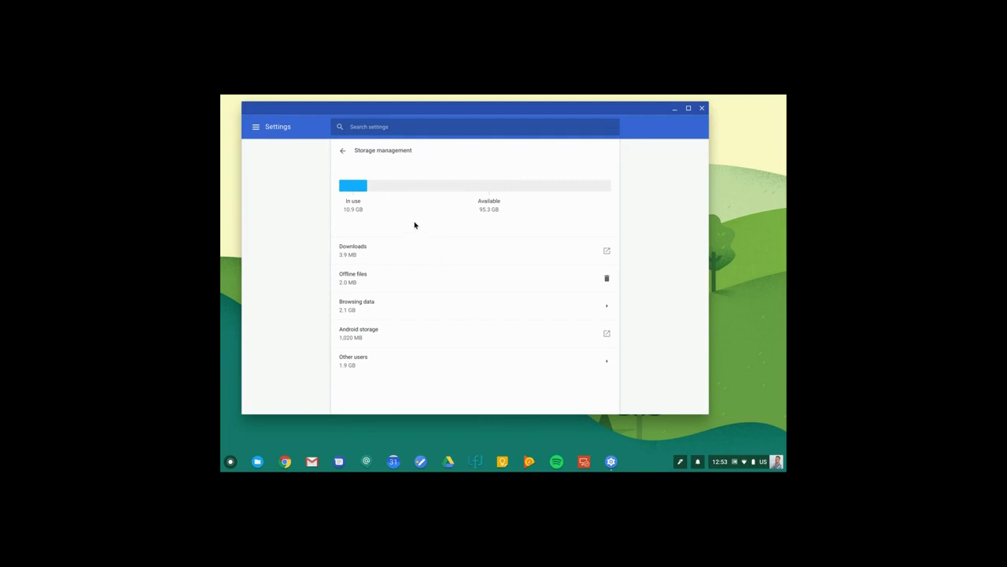
{"action": "left_click", "coordinate": [343, 150]}
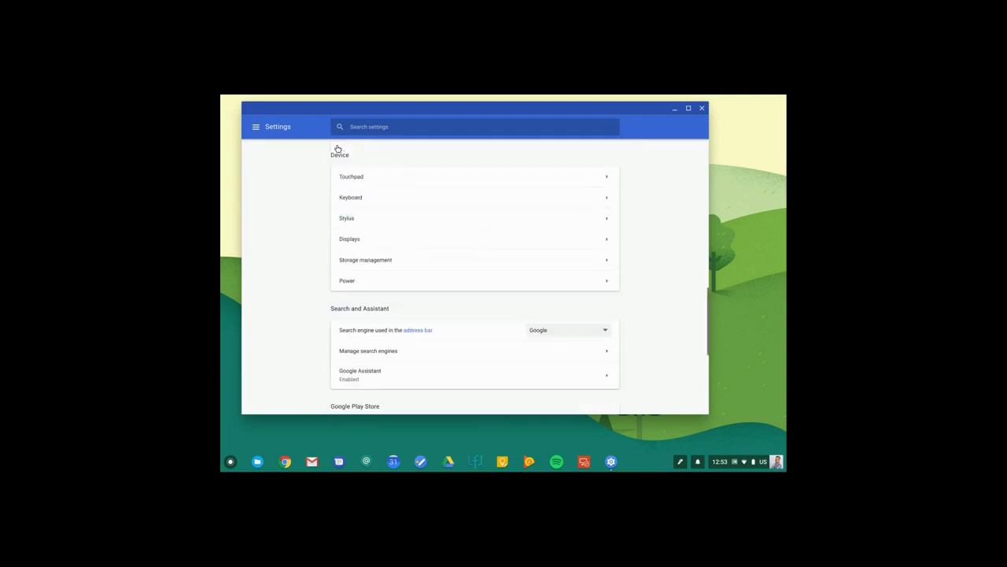
{"action": "left_click", "coordinate": [699, 108]}
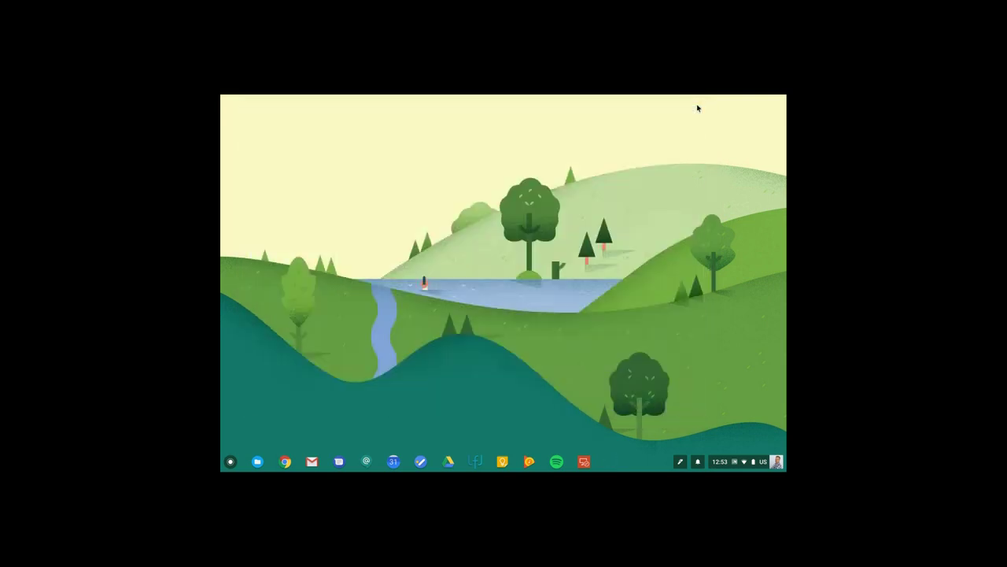
Reopen the full Chromebook settings window from the desktop
{"action": "left_click", "coordinate": [740, 463]}
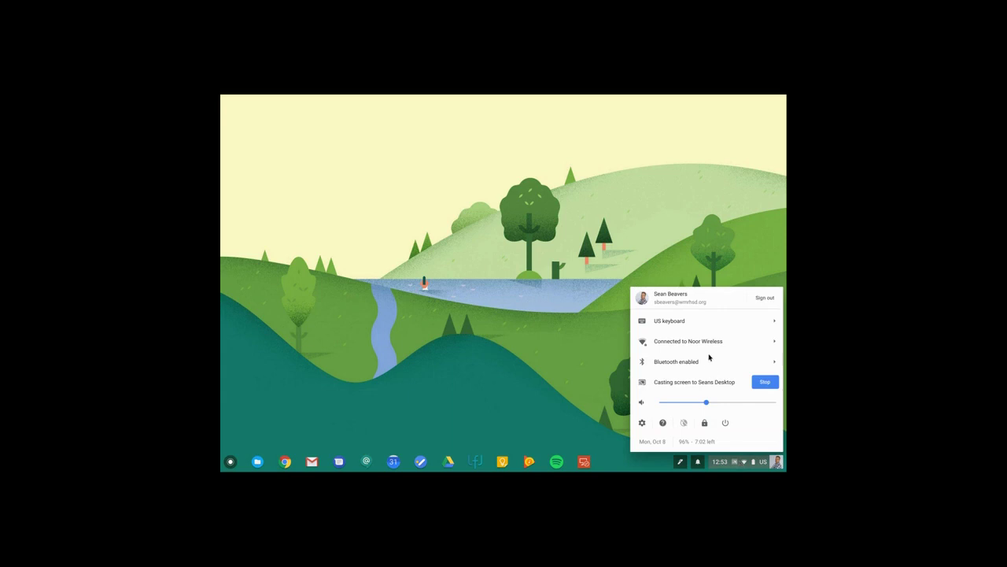
{"action": "left_click", "coordinate": [643, 423]}
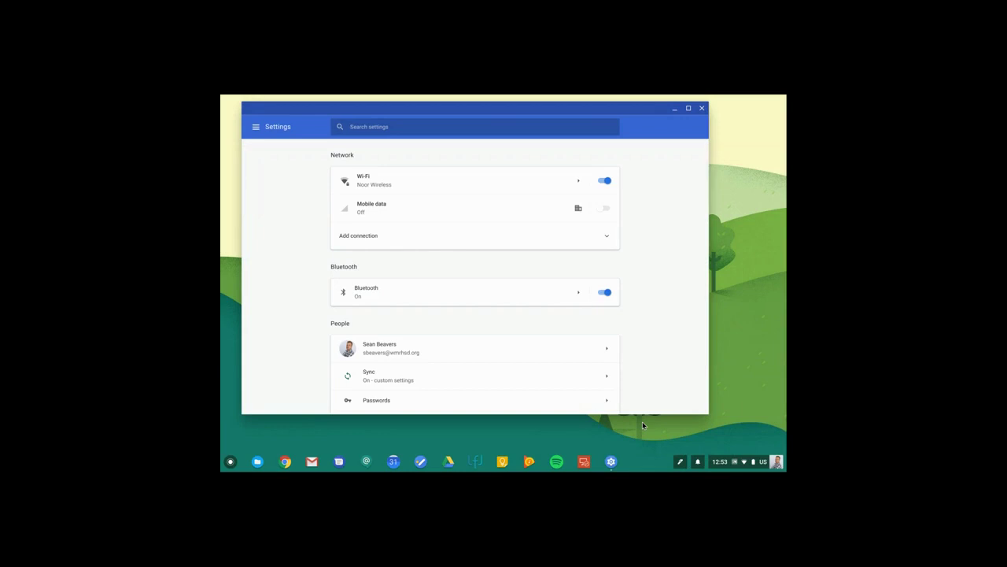